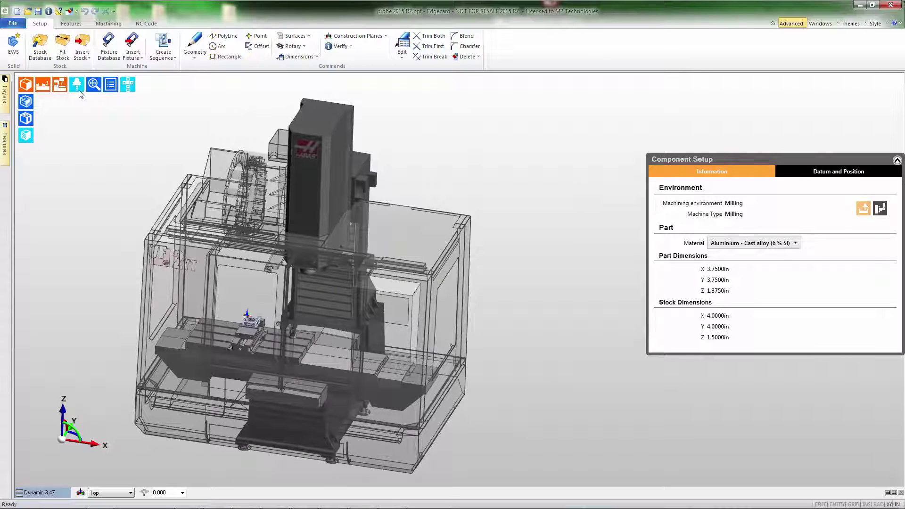
# - Hide the machine, vise and probe models, then zoom to fit the part and stock
pyautogui.click(61, 85)
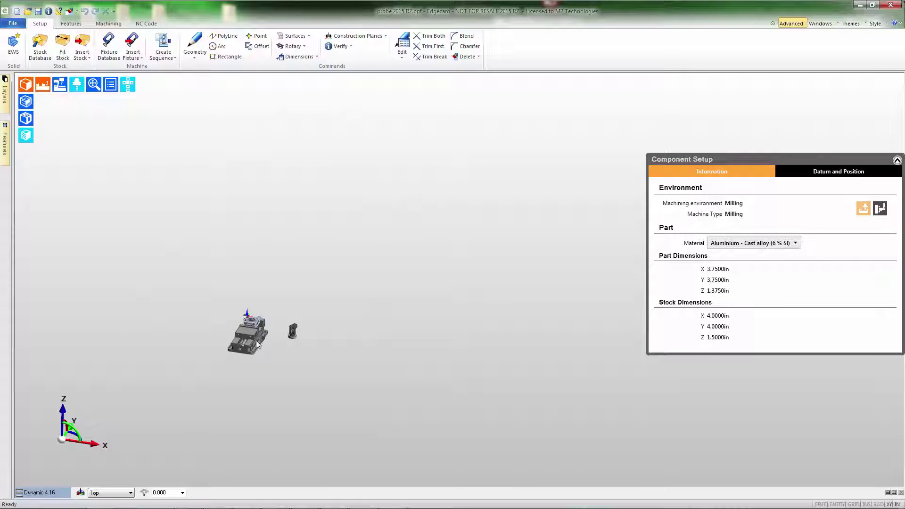
pyautogui.scroll(5, 256, 341)
pyautogui.scroll(2, 256, 341)
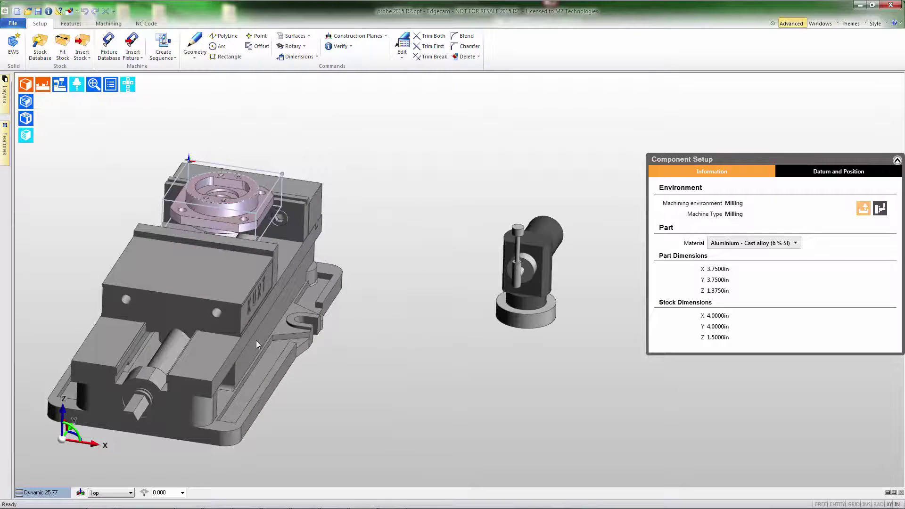
pyautogui.click(42, 86)
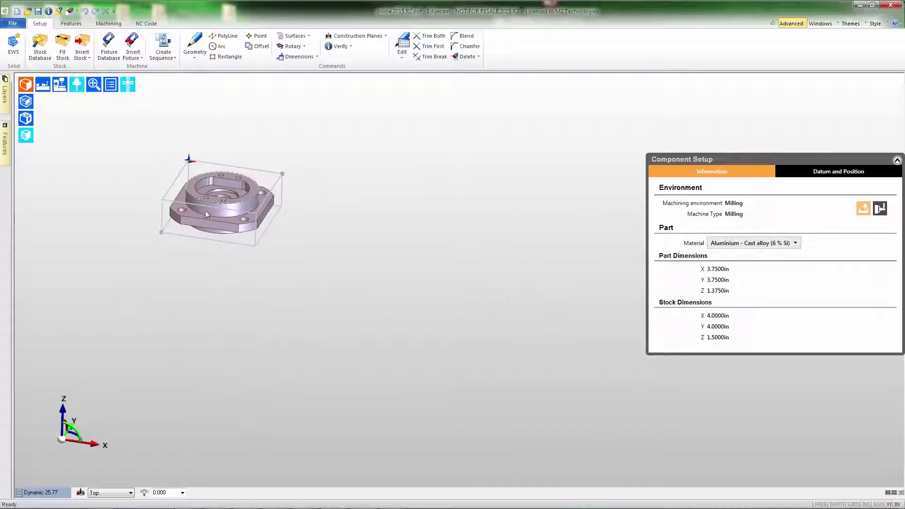
pyautogui.click(93, 85)
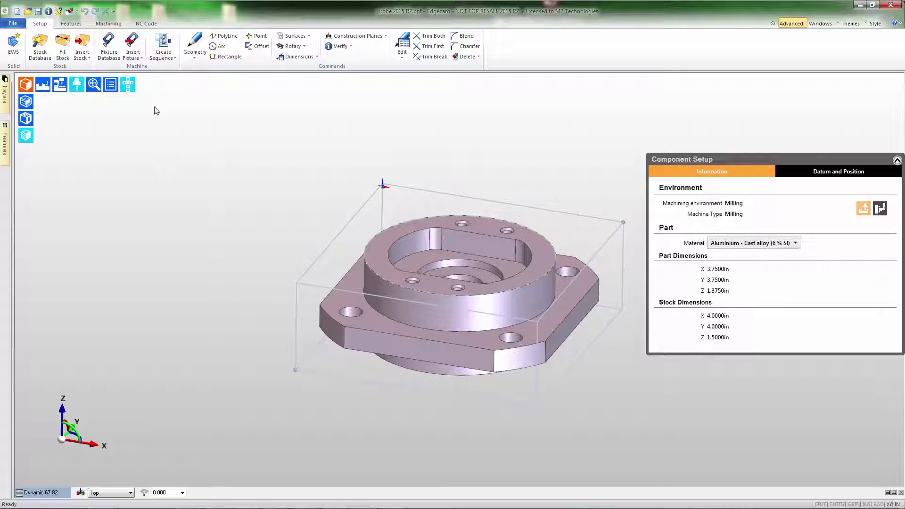
# - Define a new milling probe from the tool store's Renishaw OMP 3mm stylus at position 24
pyautogui.click(108, 23)
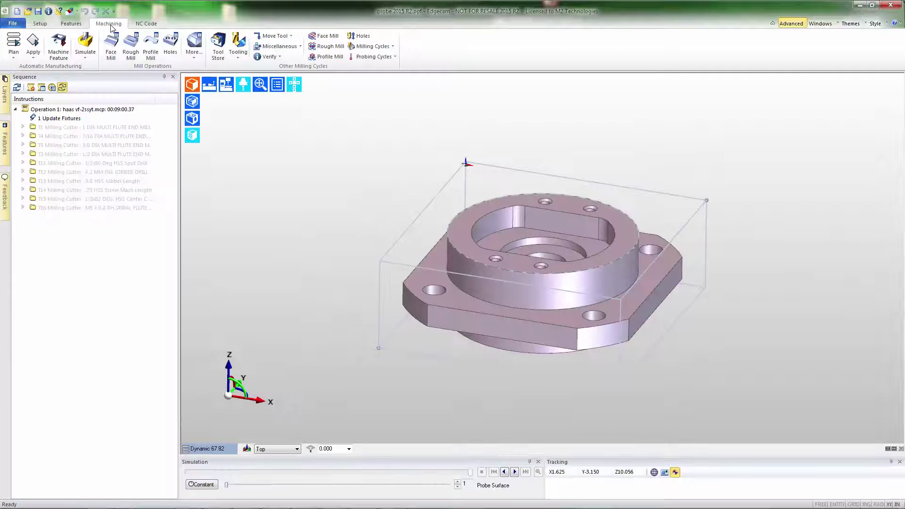
pyautogui.click(234, 58)
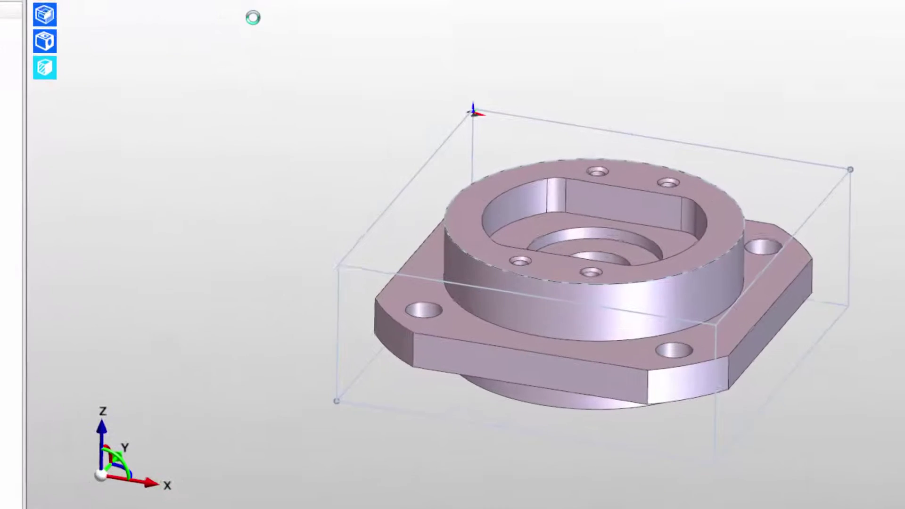
pyautogui.click(53, 71)
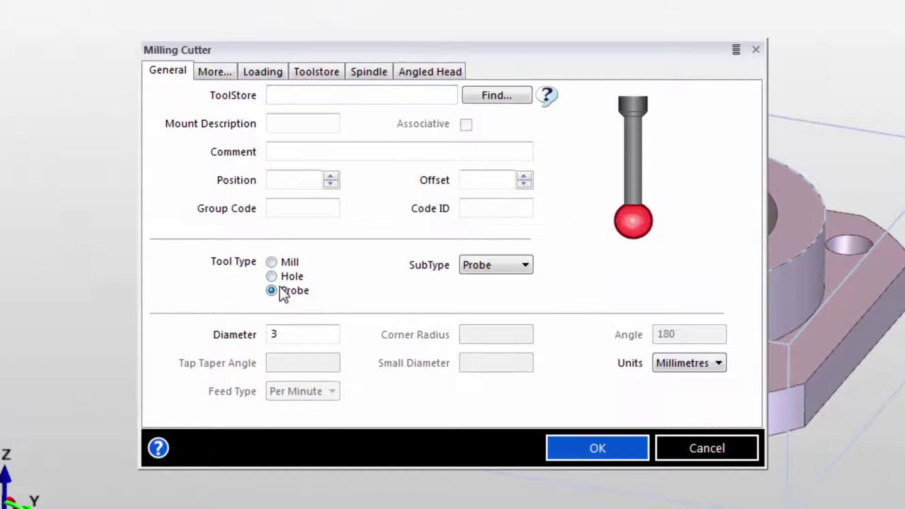
pyautogui.click(503, 96)
pyautogui.click(640, 344)
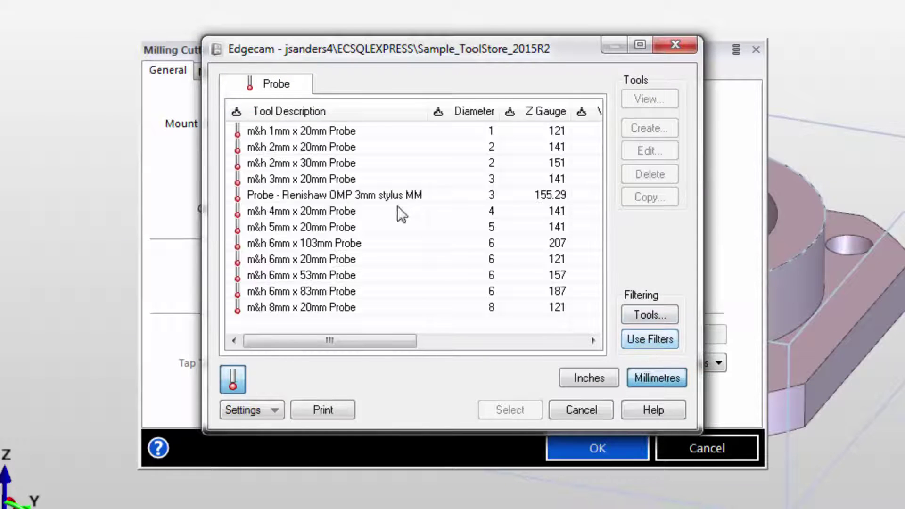
pyautogui.doubleClick(292, 193)
pyautogui.click(306, 182)
pyautogui.write('24')
pyautogui.click(378, 75)
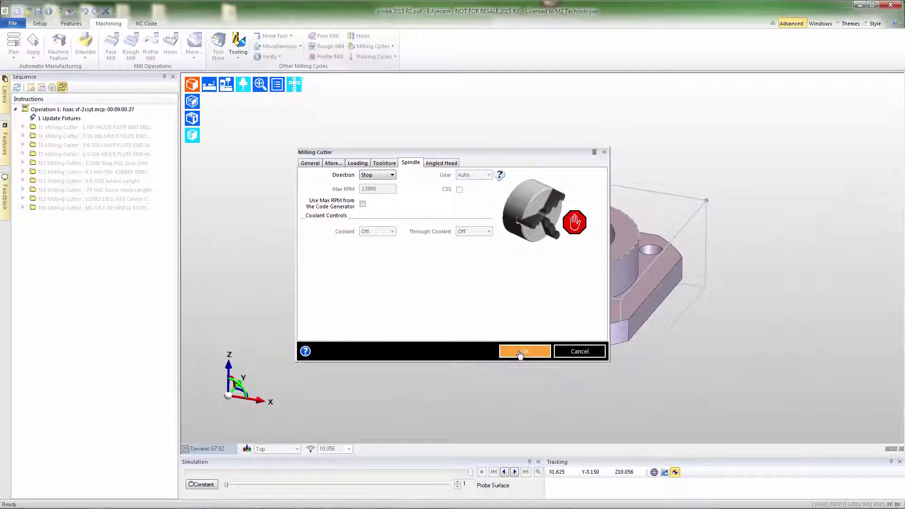
pyautogui.click(520, 353)
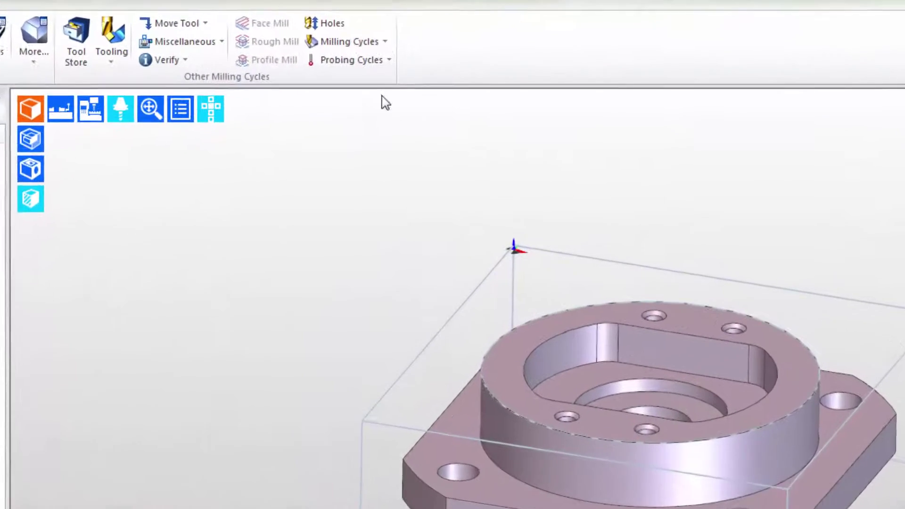
# - Start a Probe Corner cycle with clearance 1, depth -0.25 and X/Y standoffs of 0.25
pyautogui.click(369, 61)
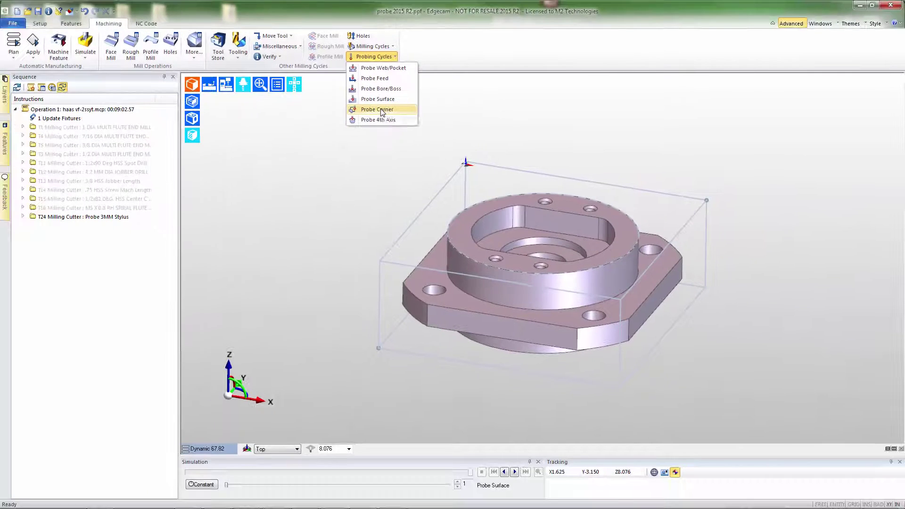
pyautogui.click(371, 135)
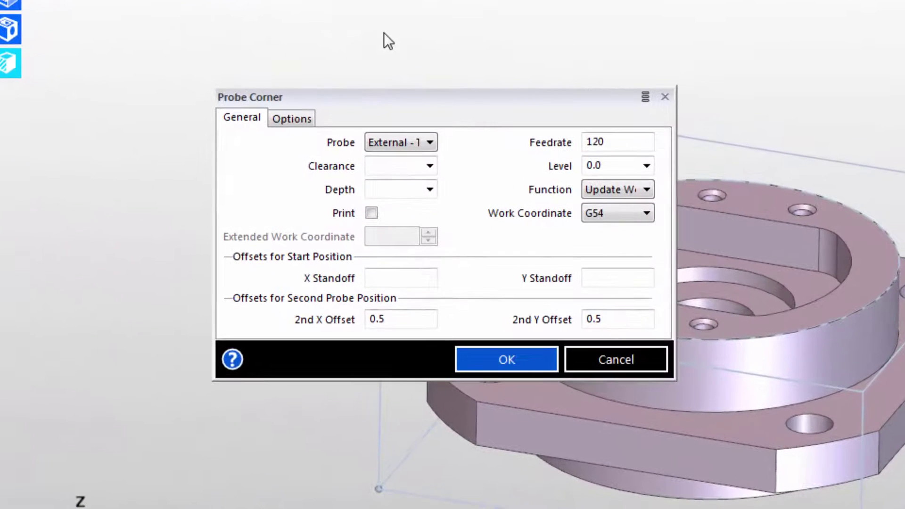
pyautogui.click(394, 162)
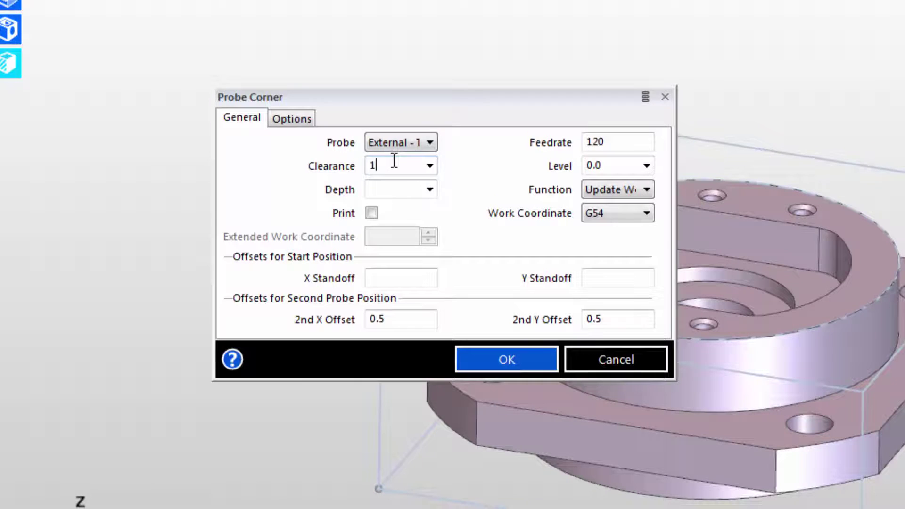
pyautogui.click(391, 191)
pyautogui.write('-0.25')
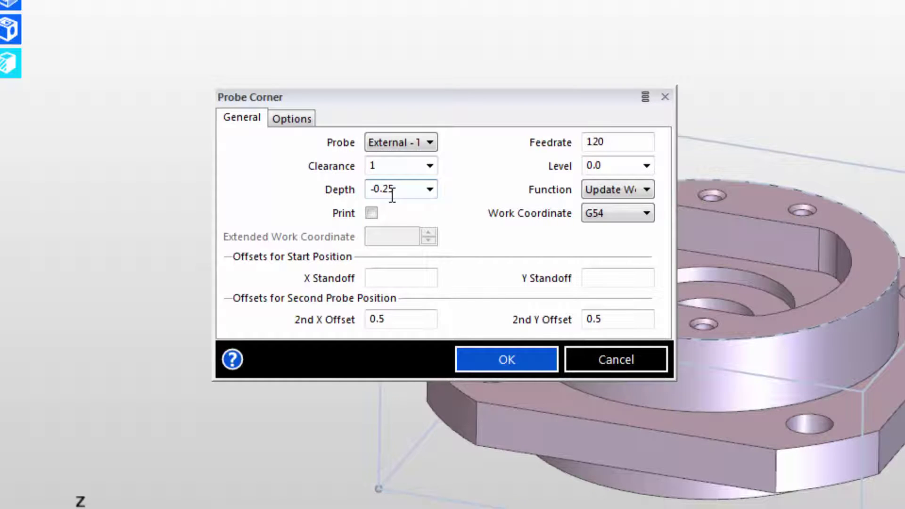
pyautogui.click(386, 278)
pyautogui.write('0.25')
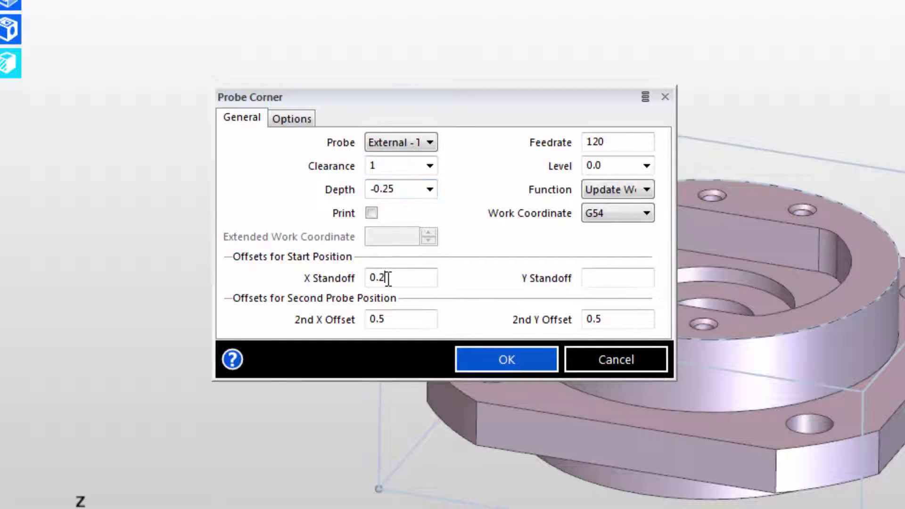
pyautogui.click(598, 283)
pyautogui.write('0.25')
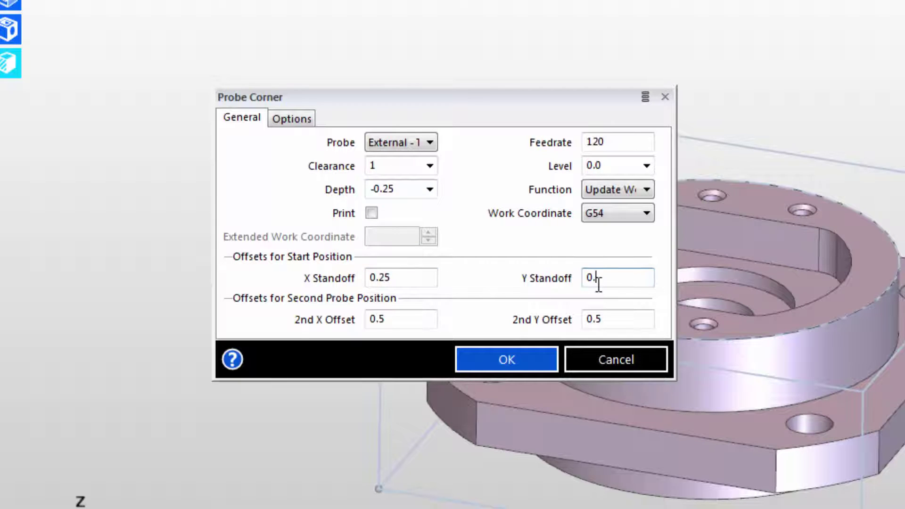
# - Keep Update Work coordinate as the probe function and G54 as the work coordinate
pyautogui.click(628, 185)
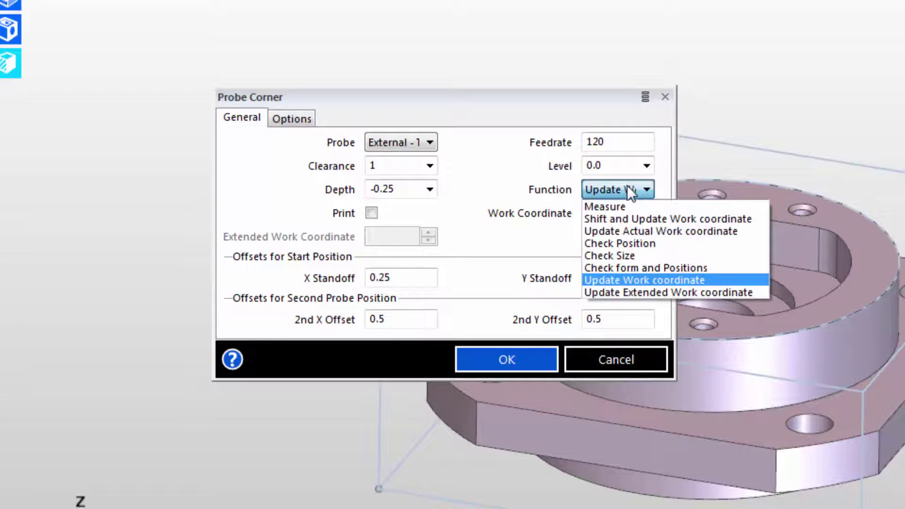
pyautogui.click(624, 280)
pyautogui.click(608, 215)
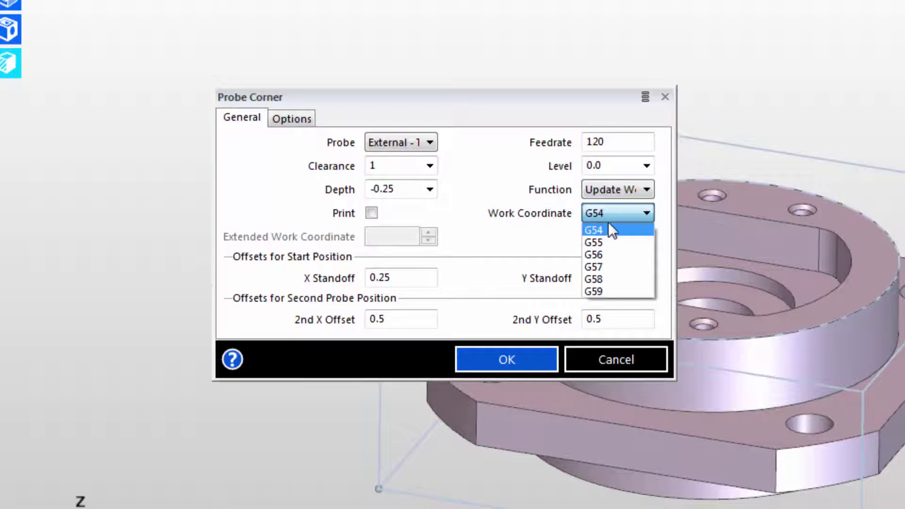
pyautogui.click(606, 230)
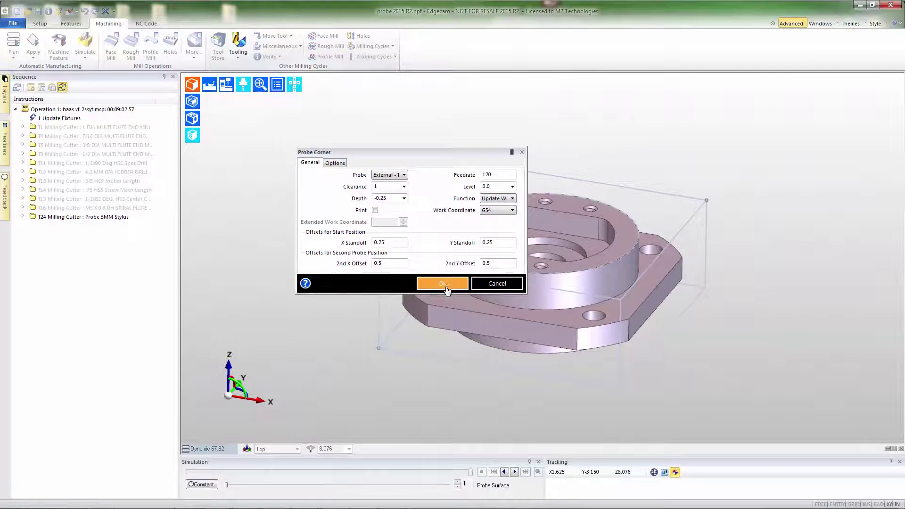
# - Confirm the corner probe settings and pick the stock box's top corner vertex
pyautogui.click(443, 284)
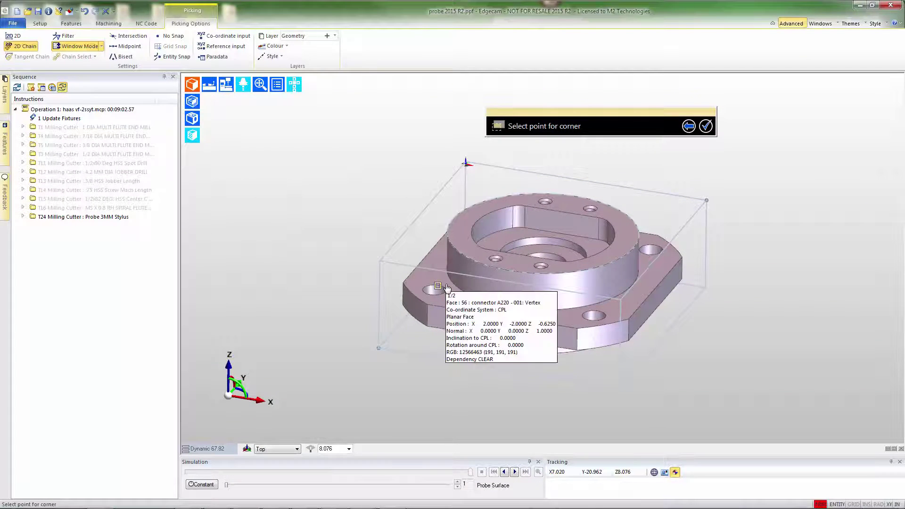
pyautogui.scroll(5, 467, 171)
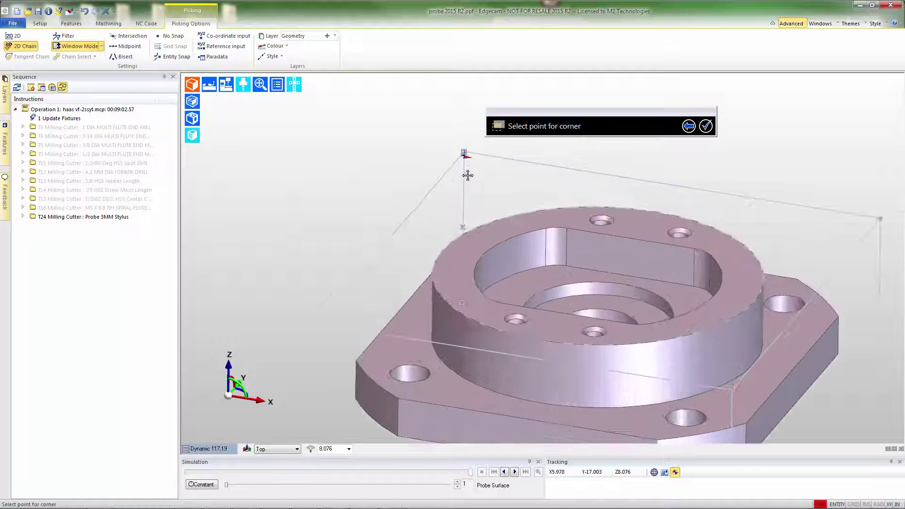
pyautogui.click(459, 105)
pyautogui.scroll(-4, 461, 124)
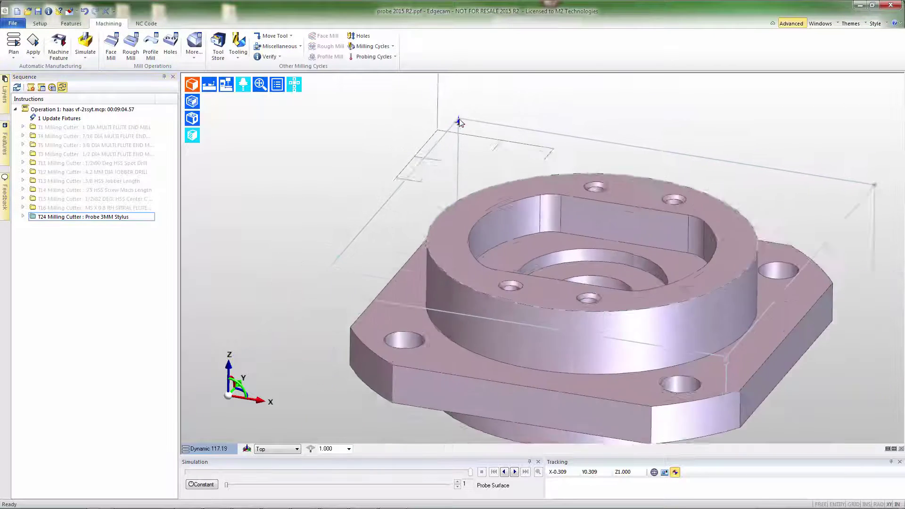
pyautogui.scroll(-2, 461, 123)
pyautogui.moveTo(464, 144); pyautogui.dragTo(450, 226, button='middle')
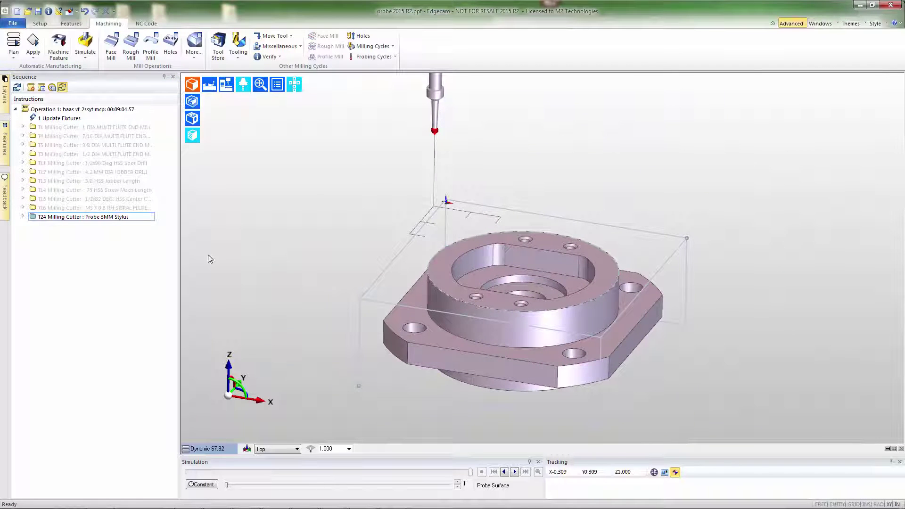
# - Simulate the 43 Probe Corner instruction under the probe tool
pyautogui.click(22, 216)
pyautogui.rightClick(50, 237)
pyautogui.click(72, 255)
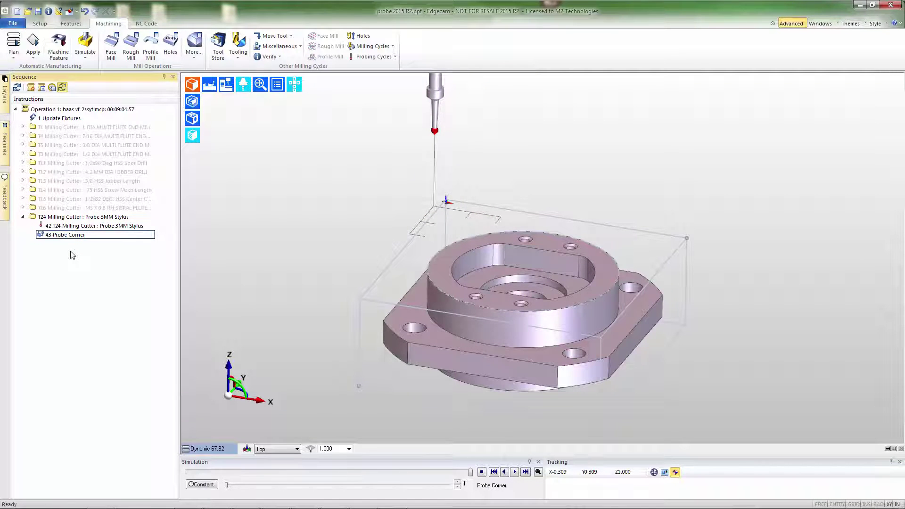
pyautogui.click(372, 57)
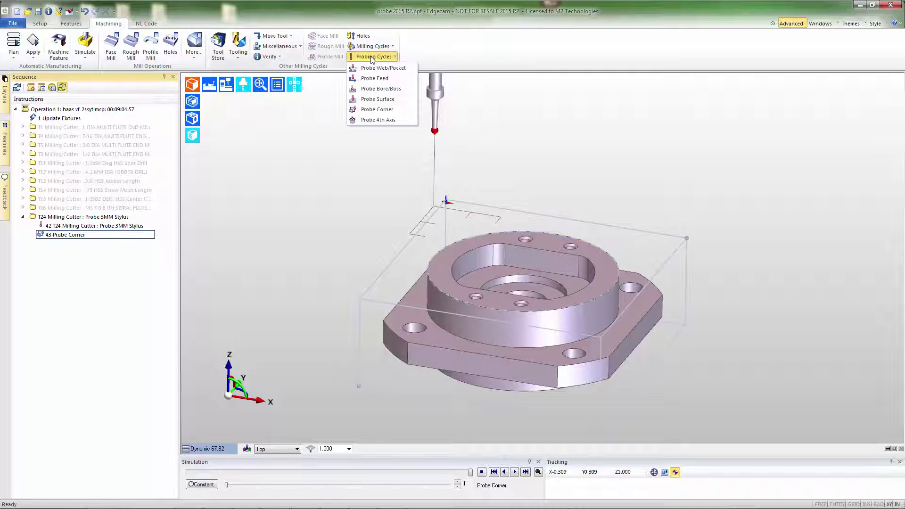
# - Add a Probe Surface cycle with retract 0.25 at X0.25 Y-0.25 Z0
pyautogui.click(375, 104)
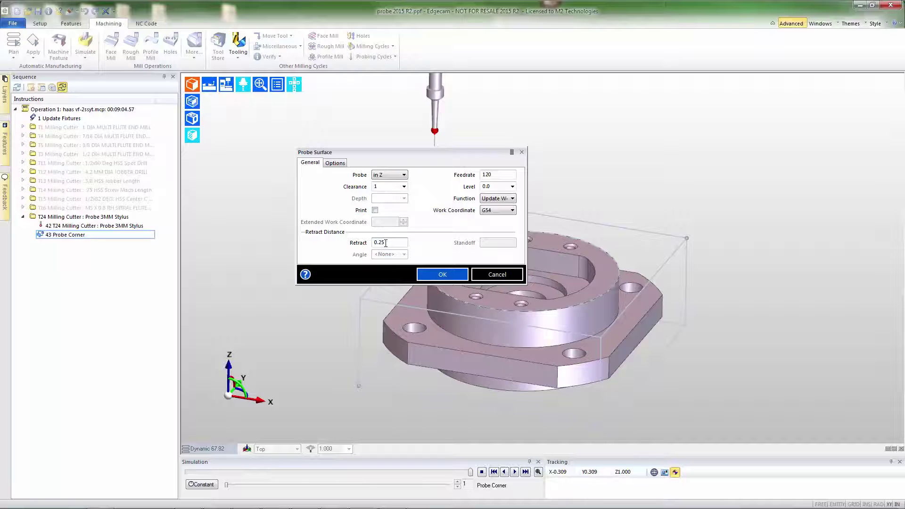
pyautogui.click(418, 273)
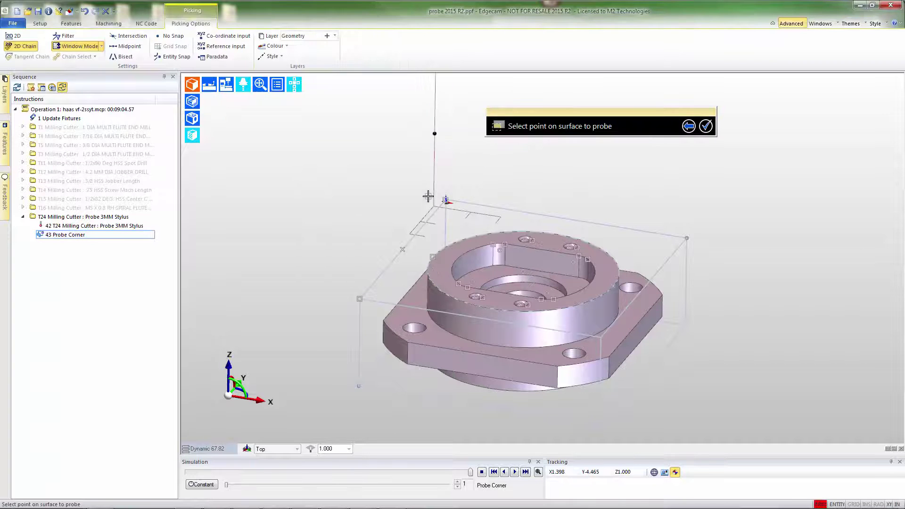
pyautogui.write('X0.25y-0.25z0.')
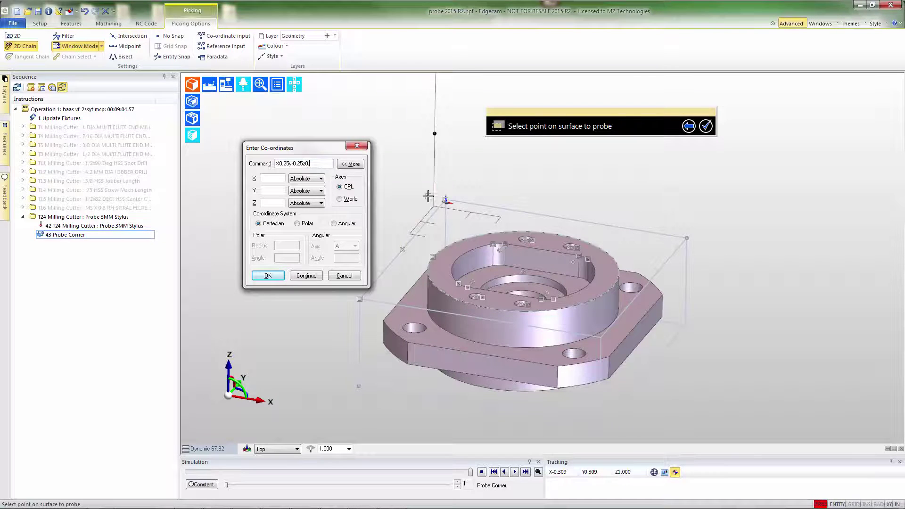
pyautogui.press('Return')
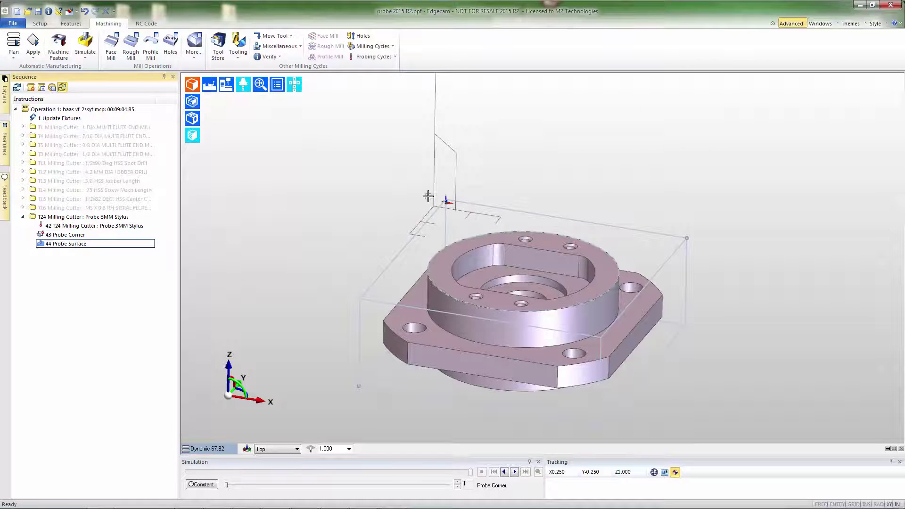
# - Simulate the 44 Probe Surface instruction
pyautogui.click(78, 245)
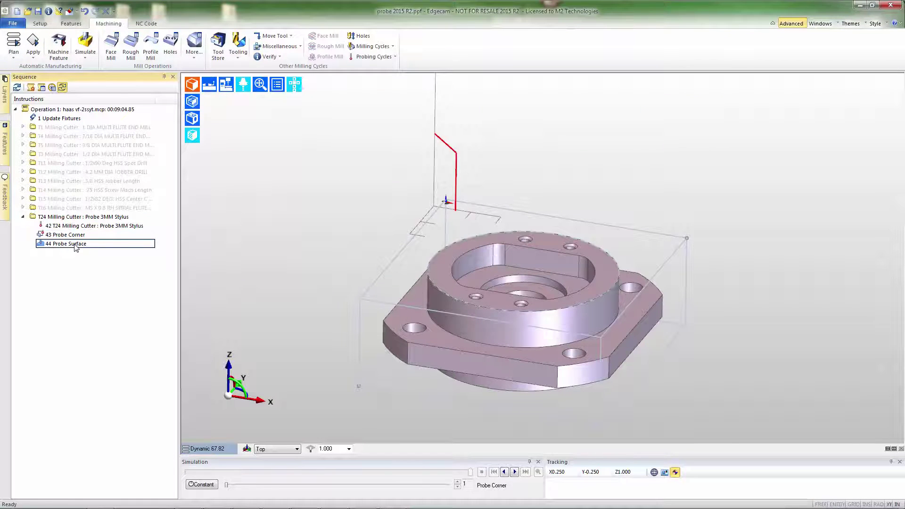
pyautogui.rightClick(76, 245)
pyautogui.click(97, 262)
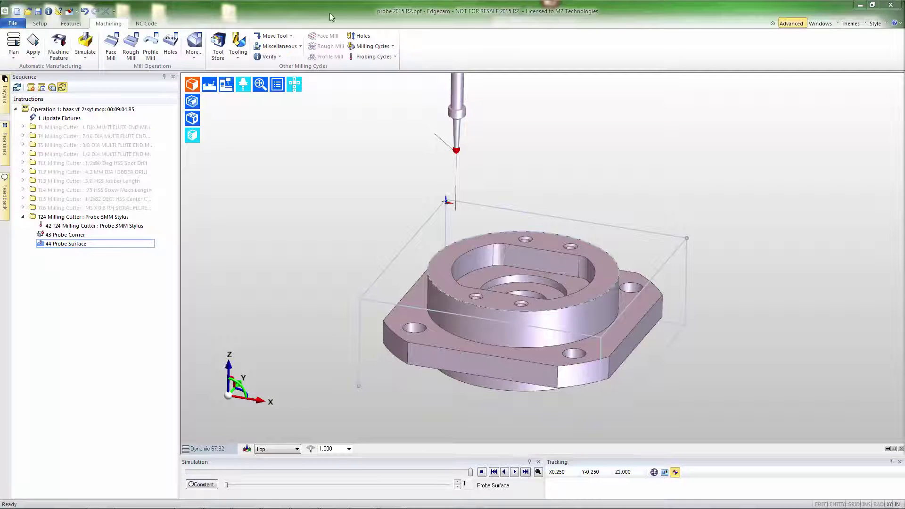
# - Add a Move to Toolchange and drag the T24 probe group directly under Update Fixtures
pyautogui.click(288, 36)
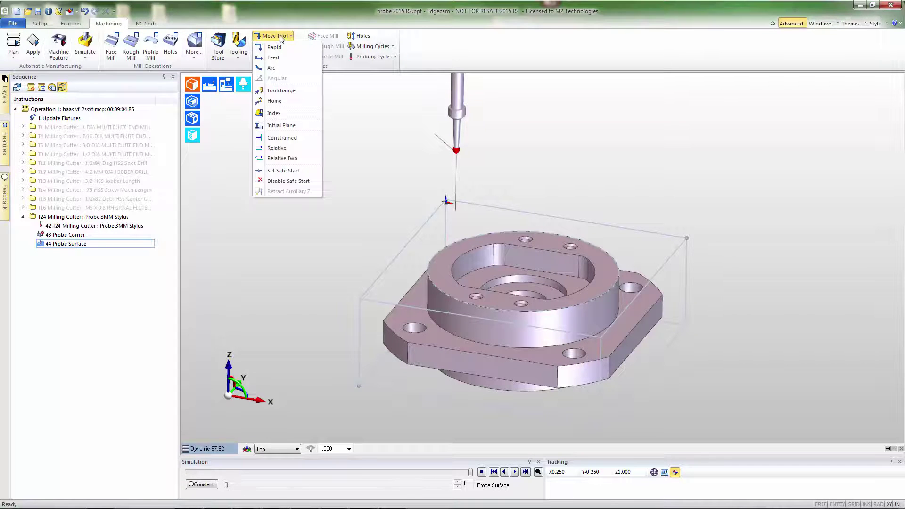
pyautogui.click(278, 91)
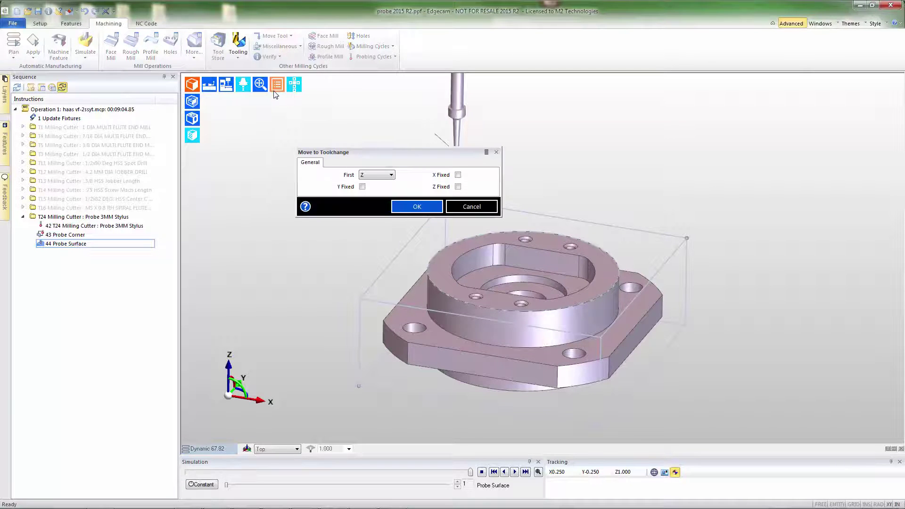
pyautogui.click(415, 206)
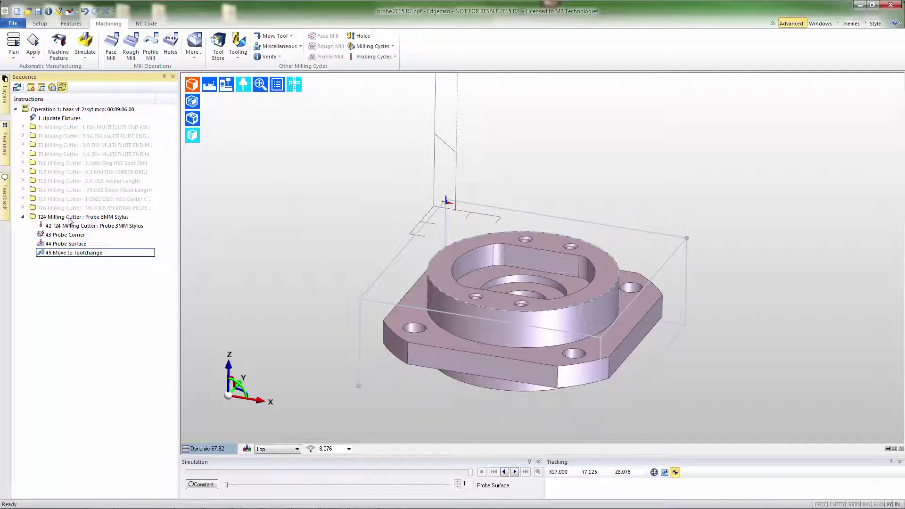
pyautogui.moveTo(69, 218); pyautogui.dragTo(79, 125)
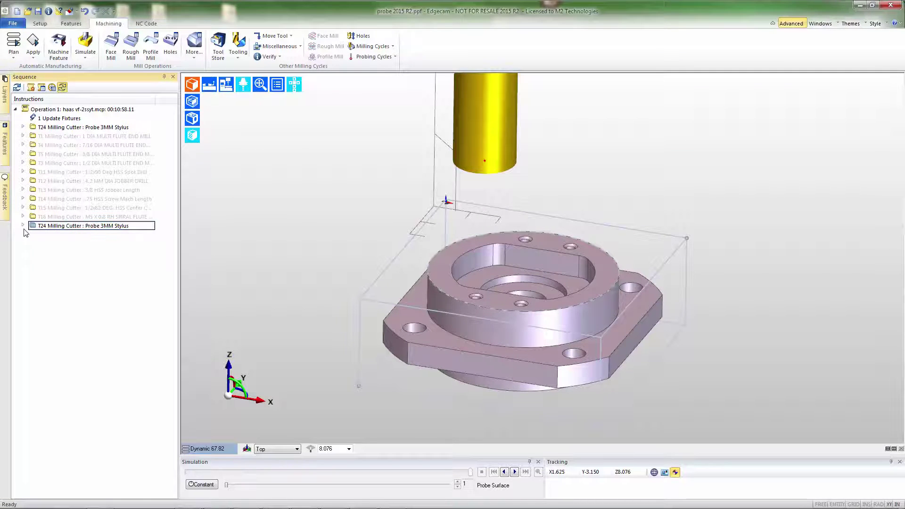
# - Start a Probe Web/Pocket cycle with clearance 1, depth -0.75 and the Measure function
pyautogui.click(382, 58)
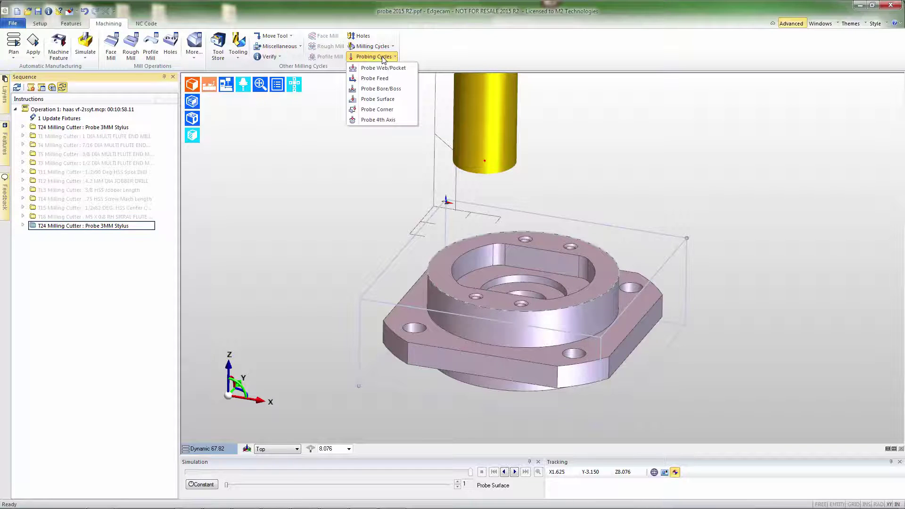
pyautogui.click(384, 69)
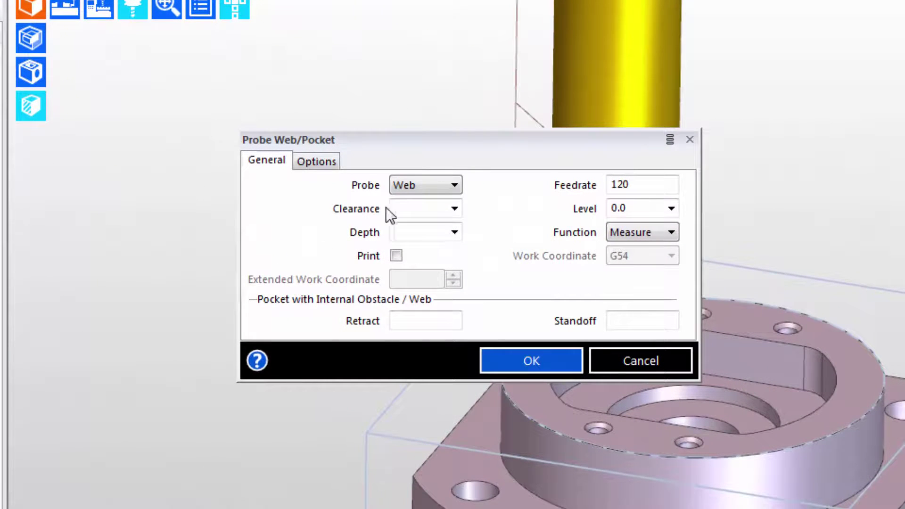
pyautogui.click(405, 206)
pyautogui.write('1')
pyautogui.click(417, 230)
pyautogui.write('-0.75')
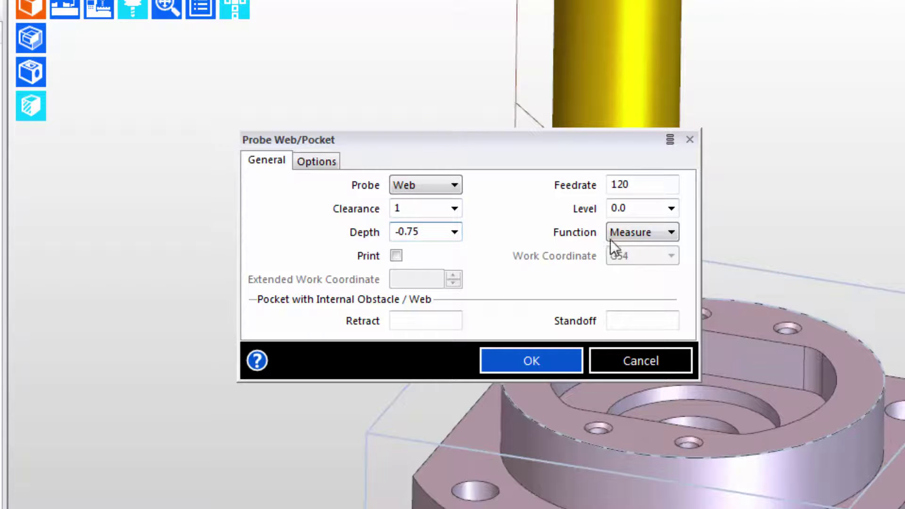
pyautogui.click(629, 233)
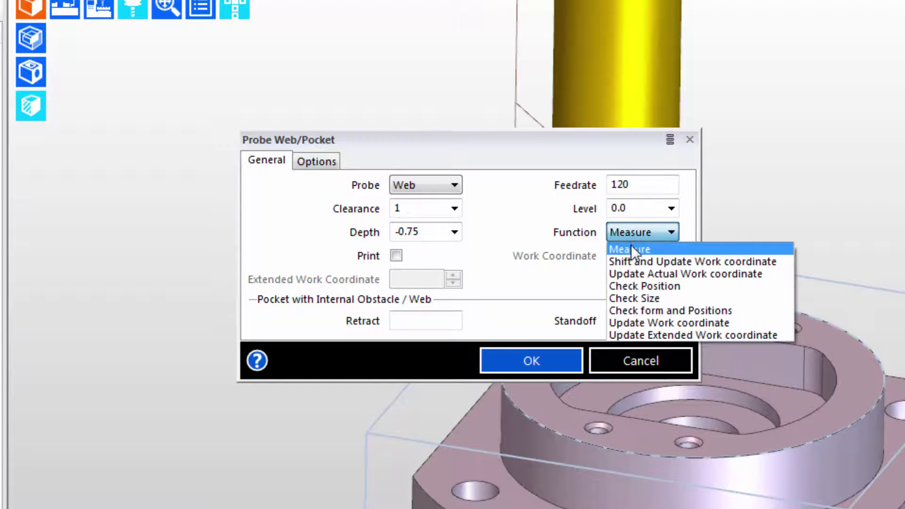
pyautogui.click(631, 249)
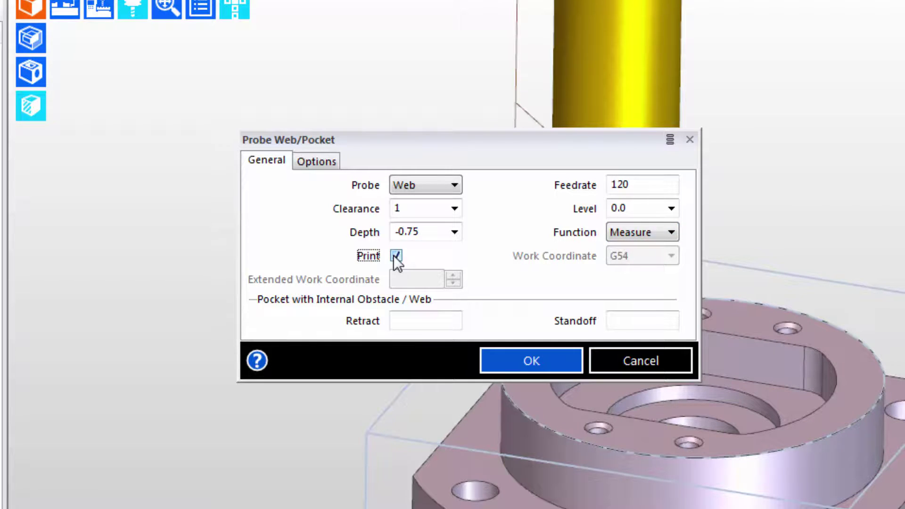
# - Set retract and standoff to 0.1 and the measurement tolerance to 0.005
pyautogui.click(428, 324)
pyautogui.write('0.1')
pyautogui.press('Tab')
pyautogui.write('0.1')
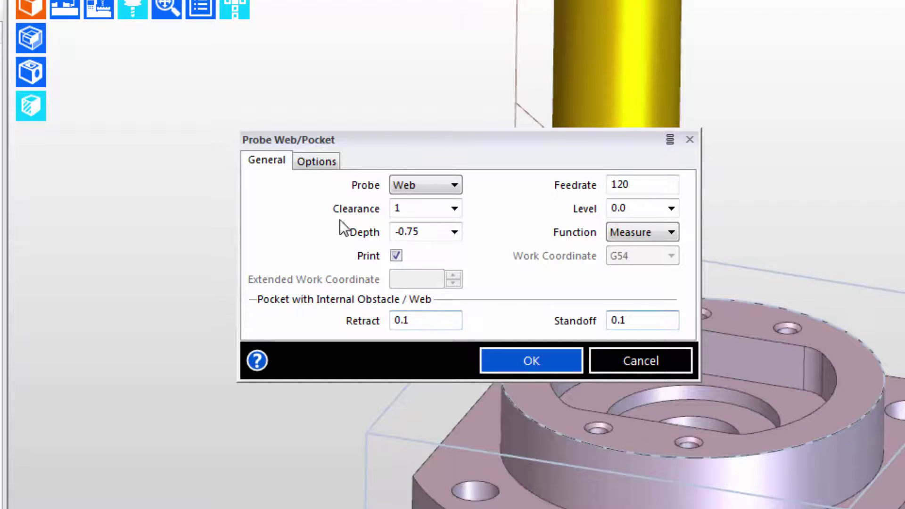
pyautogui.click(320, 160)
pyautogui.click(643, 190)
pyautogui.write('0.005')
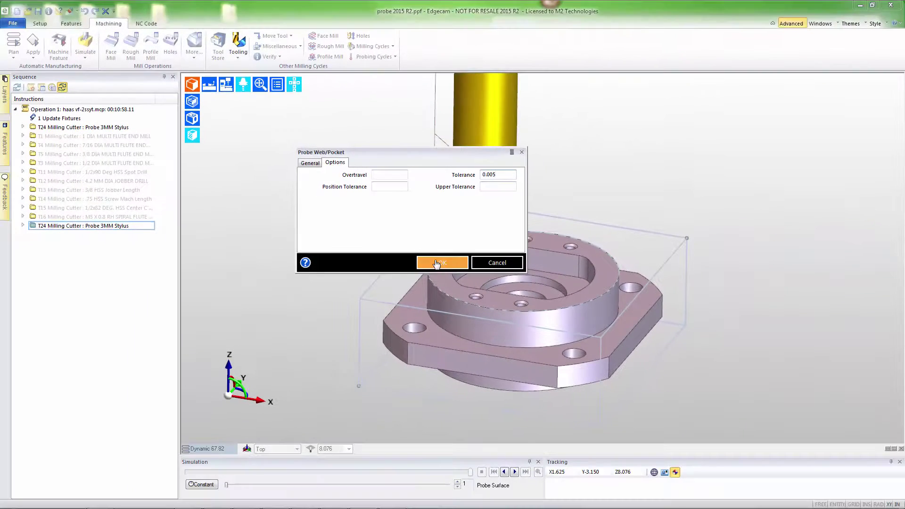
# - Apply the Web/Pocket cycle at a picked surface point and expand the T24 tool node
pyautogui.click(448, 269)
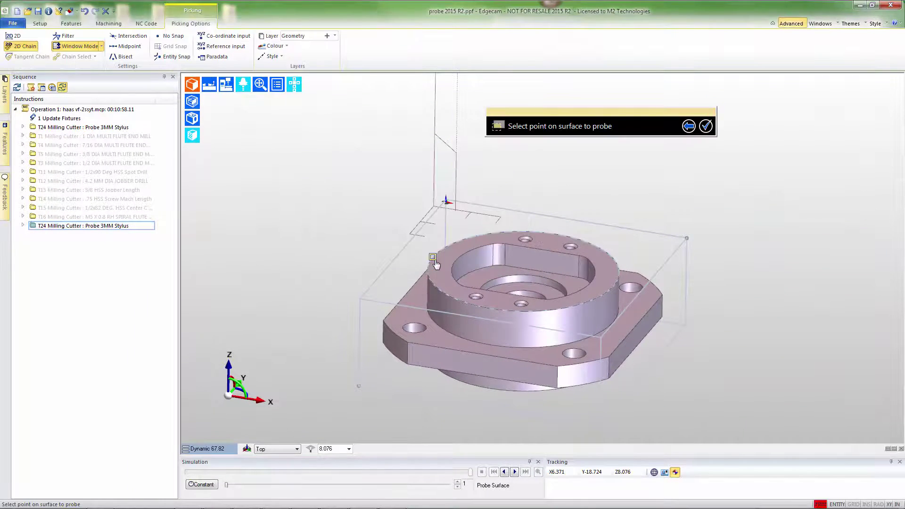
pyautogui.moveTo(481, 353); pyautogui.dragTo(633, 326, button='middle')
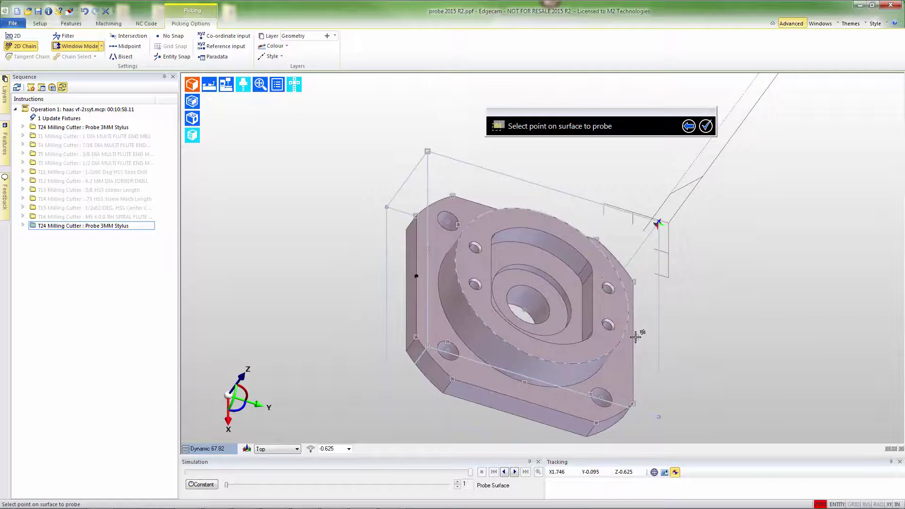
pyautogui.click(570, 247)
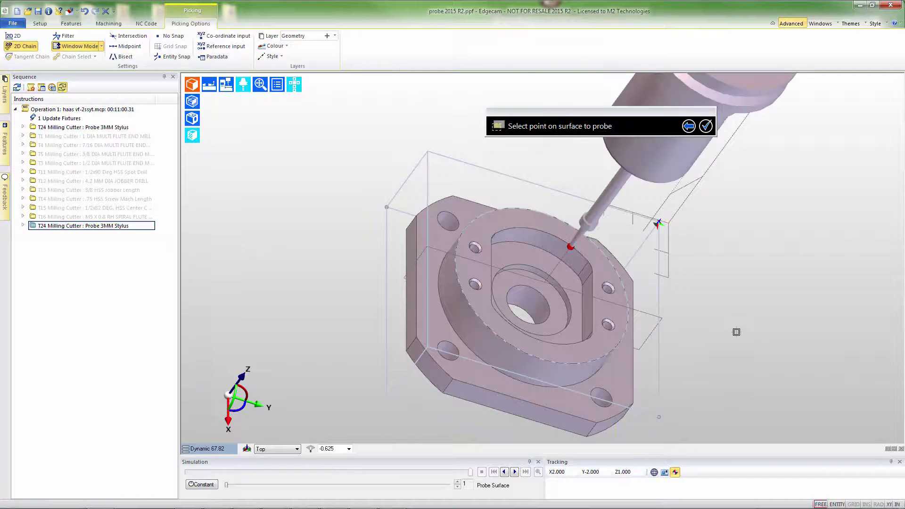
pyautogui.click(23, 226)
# - Orbit back to the earlier view and select, then clear, the cylindrical boss surface
pyautogui.moveTo(328, 253); pyautogui.dragTo(540, 337, button='middle')
pyautogui.click(555, 330)
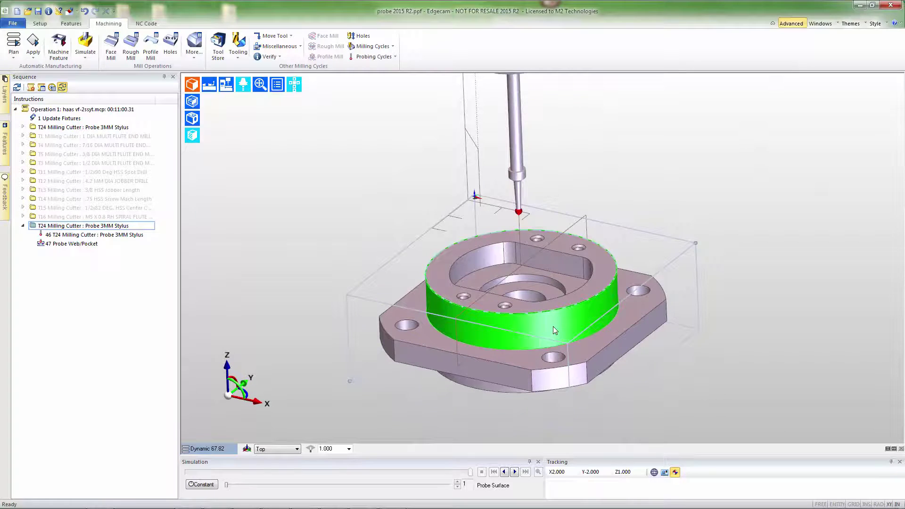
pyautogui.press('Escape')
pyautogui.click(382, 57)
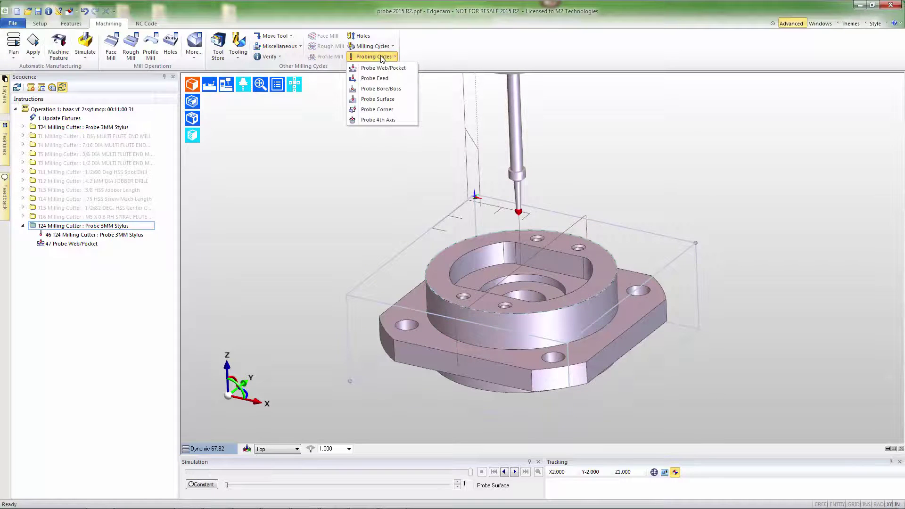
# - Add a Probe Bore/Boss cycle with depth -0.25, printing on, and retract and standoff 0.1
pyautogui.click(381, 89)
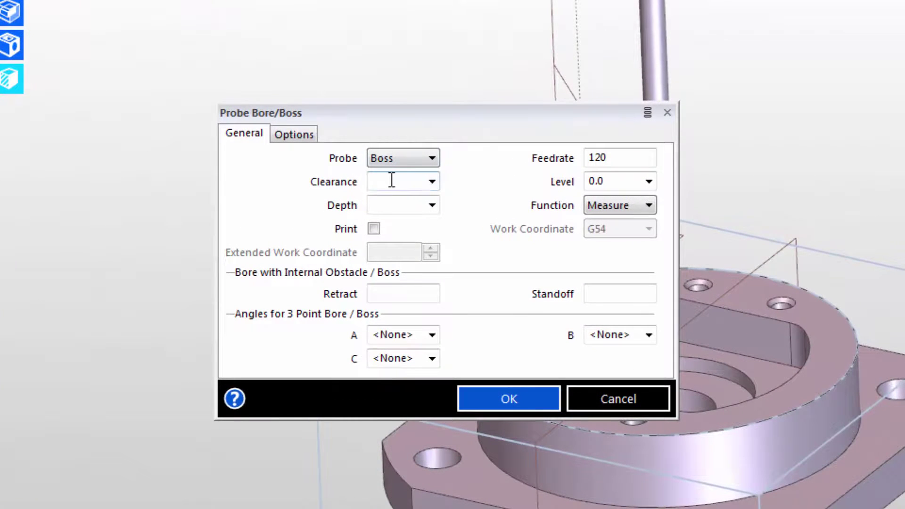
pyautogui.click(391, 180)
pyautogui.click(386, 203)
pyautogui.write('-0.25')
pyautogui.click(373, 228)
pyautogui.click(391, 293)
pyautogui.write('0.1')
pyautogui.press('Tab')
pyautogui.write('0.1')
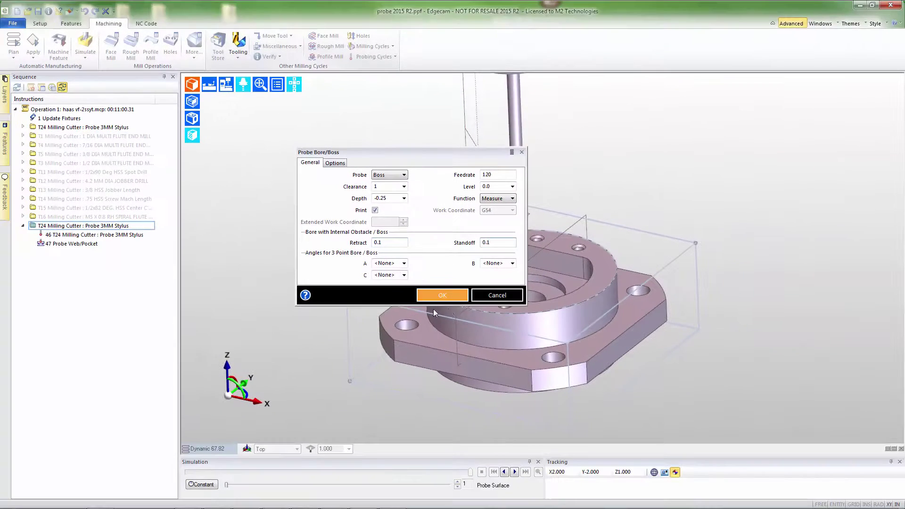
pyautogui.click(444, 300)
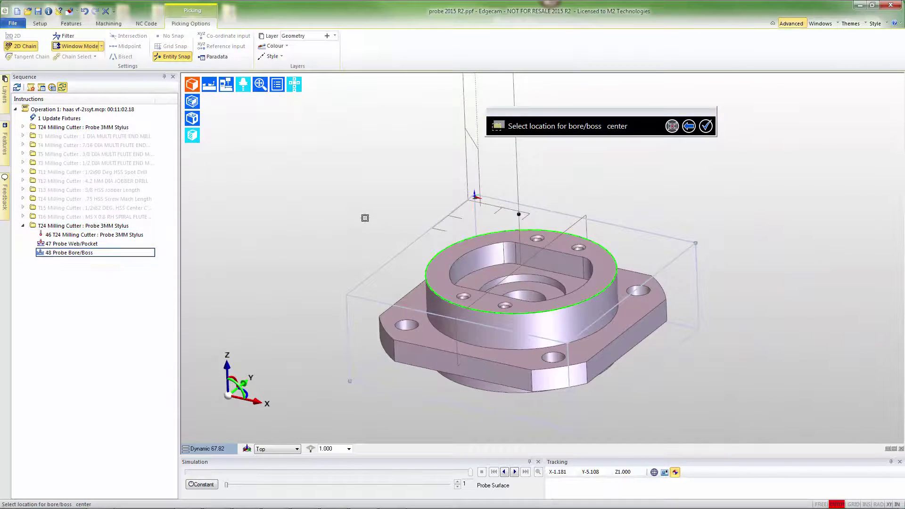
# - Finish picking the boss to create the cycle, then reopen 48 Probe Bore/Boss for editing
pyautogui.rightClick(365, 218)
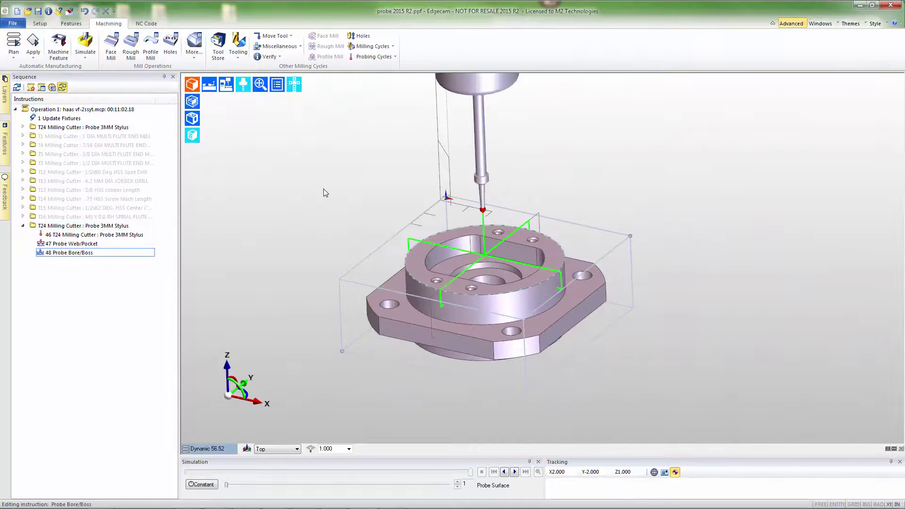
pyautogui.click(76, 253)
pyautogui.rightClick(77, 255)
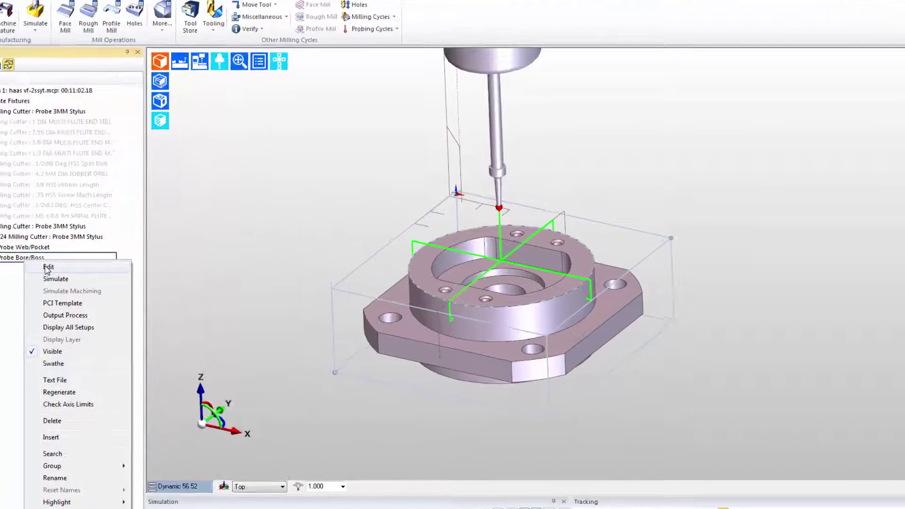
pyautogui.click(96, 260)
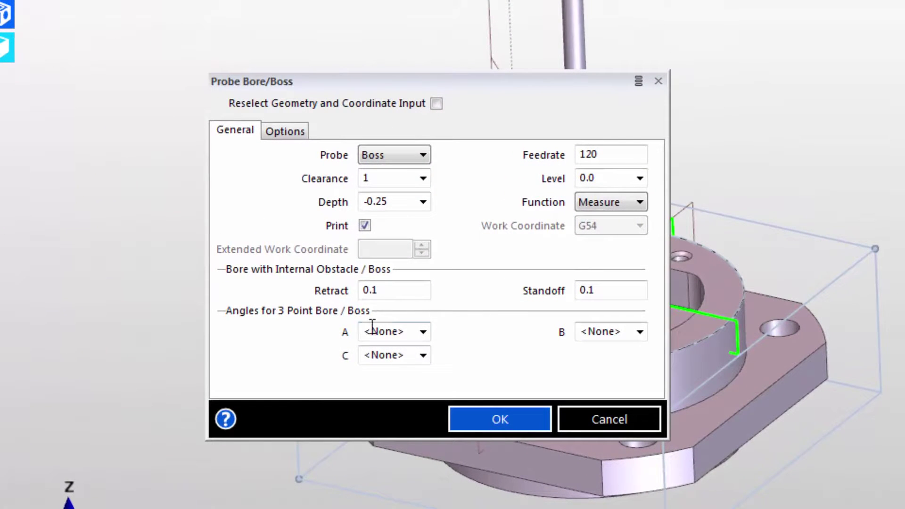
# - Set the 3-point probing angles to A 0, B 120 and C 240
pyautogui.click(377, 327)
pyautogui.write('0')
pyautogui.press('Tab')
pyautogui.write('120')
pyautogui.press('Tab')
pyautogui.write('2')
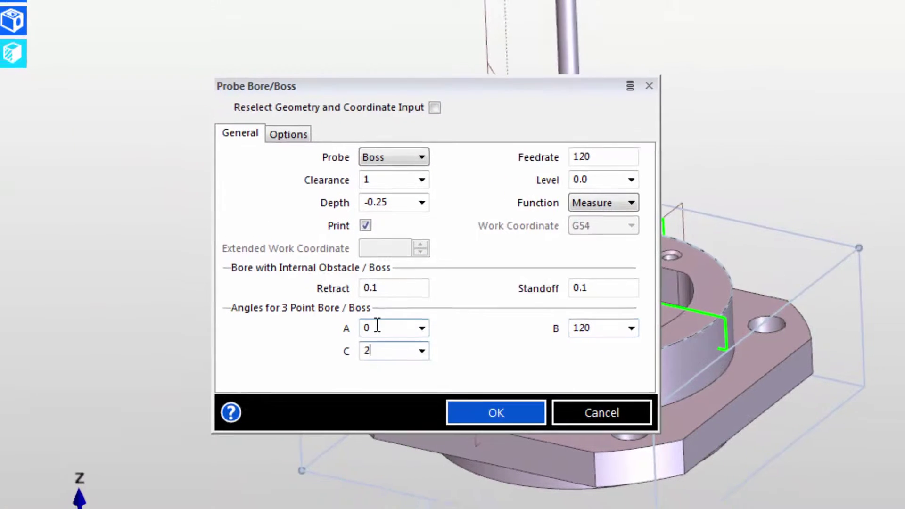
pyautogui.write('40')
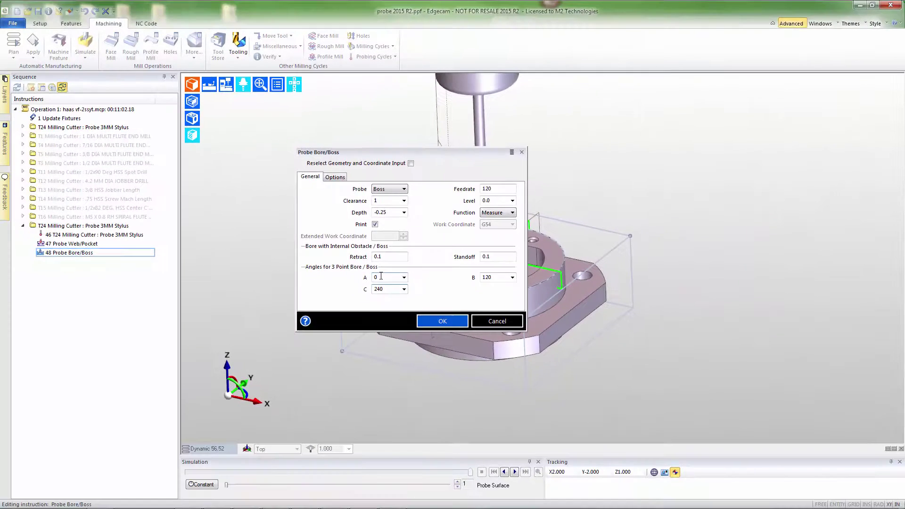
pyautogui.press('Return')
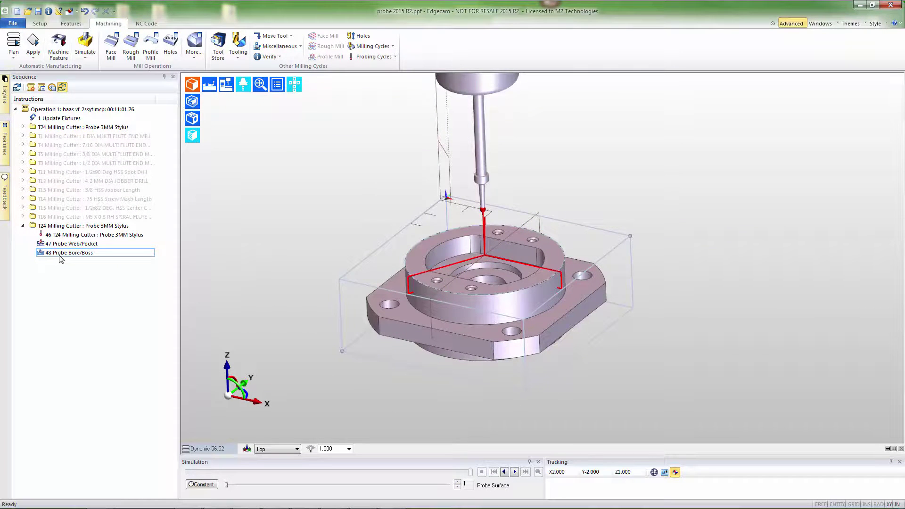
# - Generate the NC program into mill1.nc
pyautogui.click(152, 24)
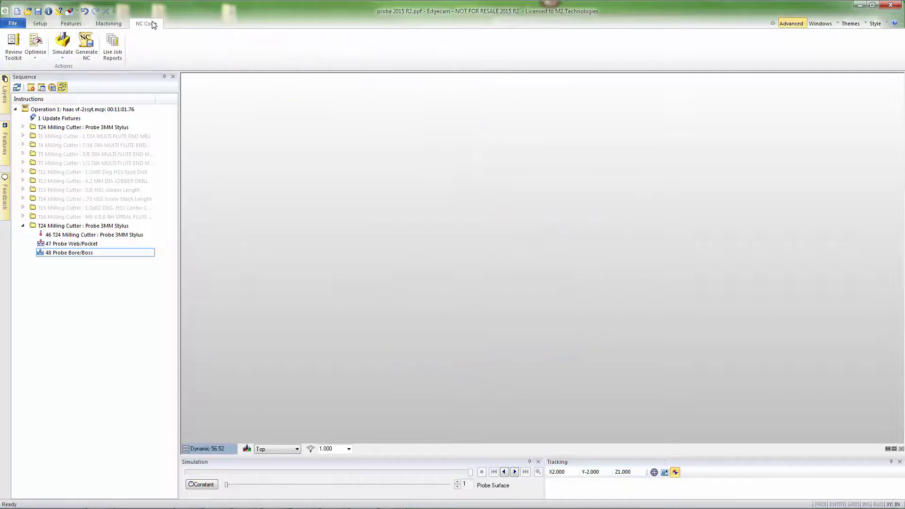
pyautogui.click(86, 47)
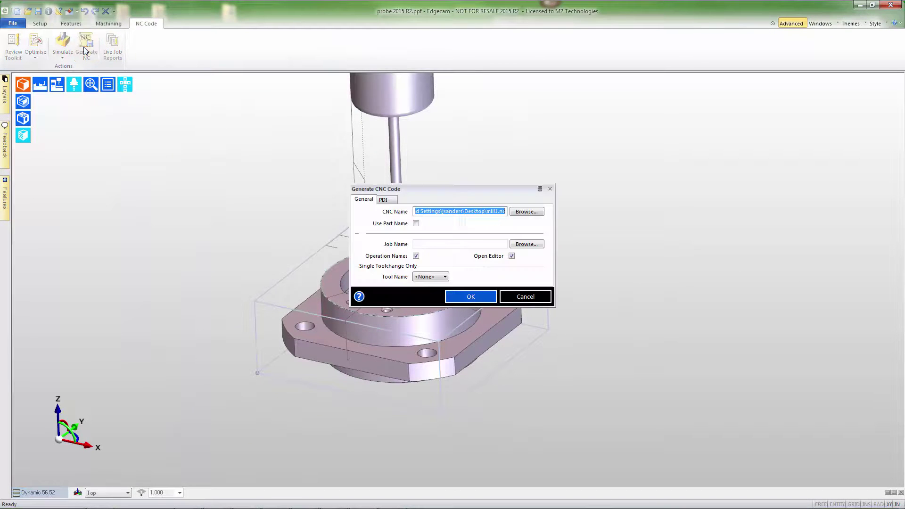
pyautogui.click(471, 298)
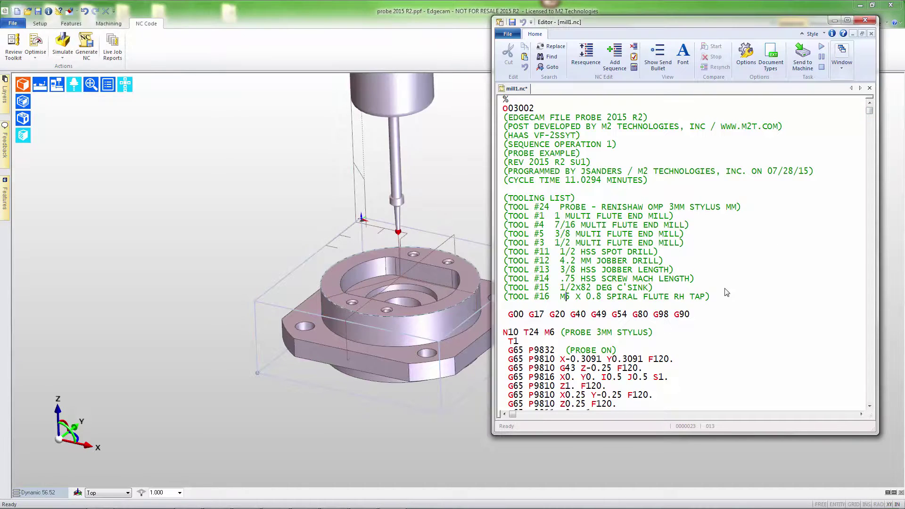
# - Scroll to the end of mill1.nc and select H0.005 on the G65 P9812 line
pyautogui.scroll(-6, 677, 305)
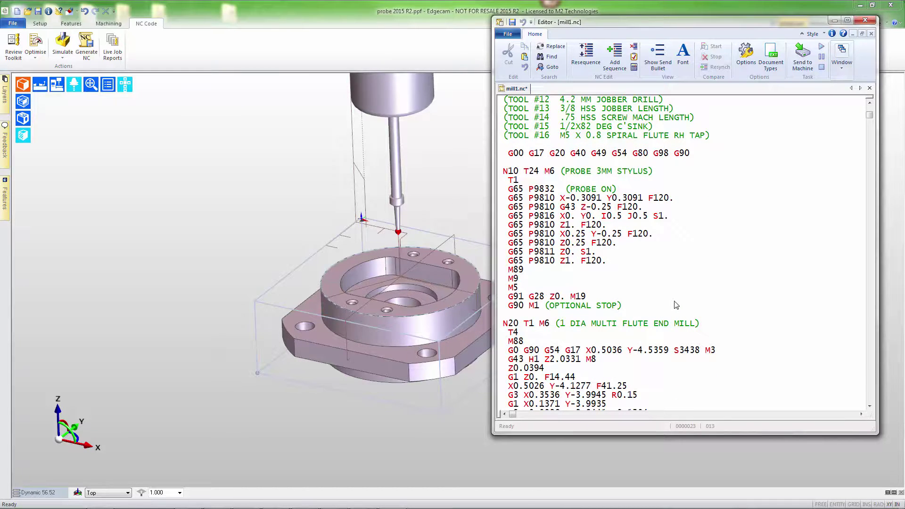
pyautogui.moveTo(870, 115); pyautogui.dragTo(877, 405)
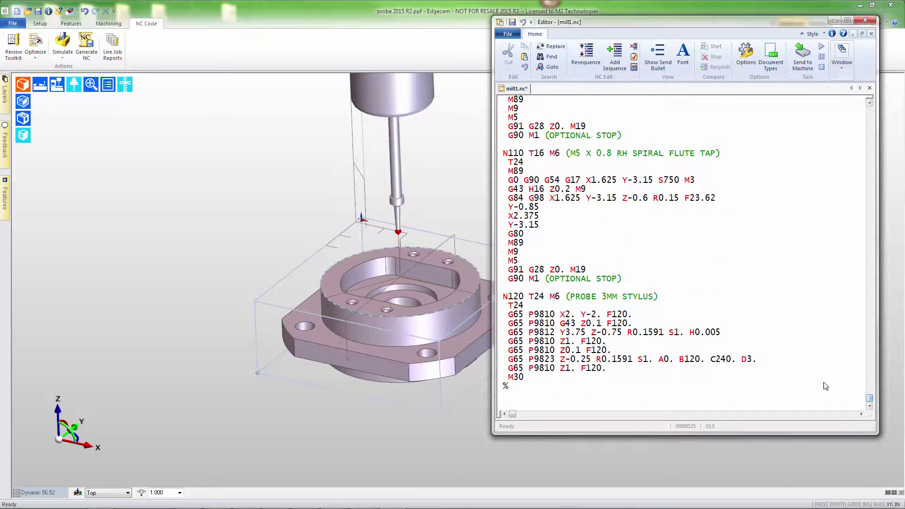
pyautogui.moveTo(691, 334); pyautogui.dragTo(723, 335)
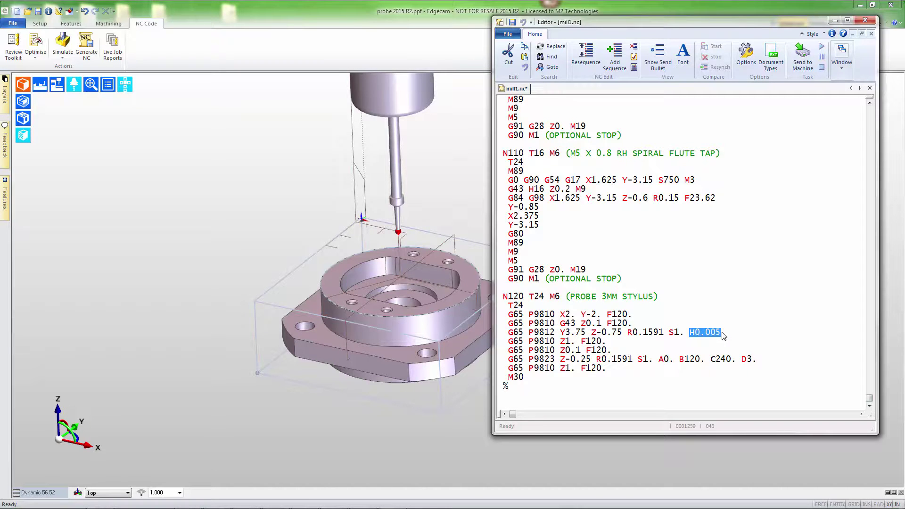